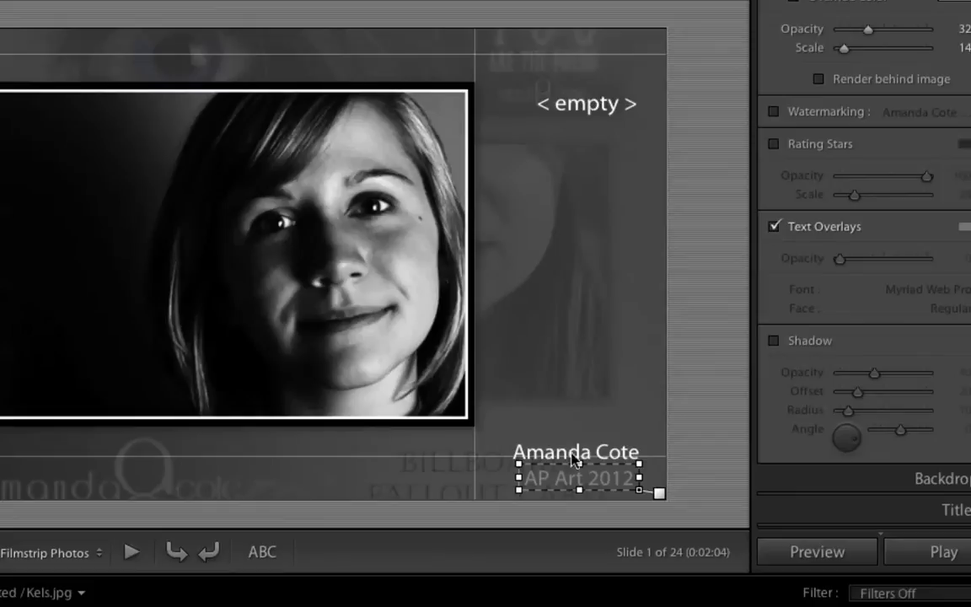
Turn the slide's text overlays off and then back on
left_click(774, 228)
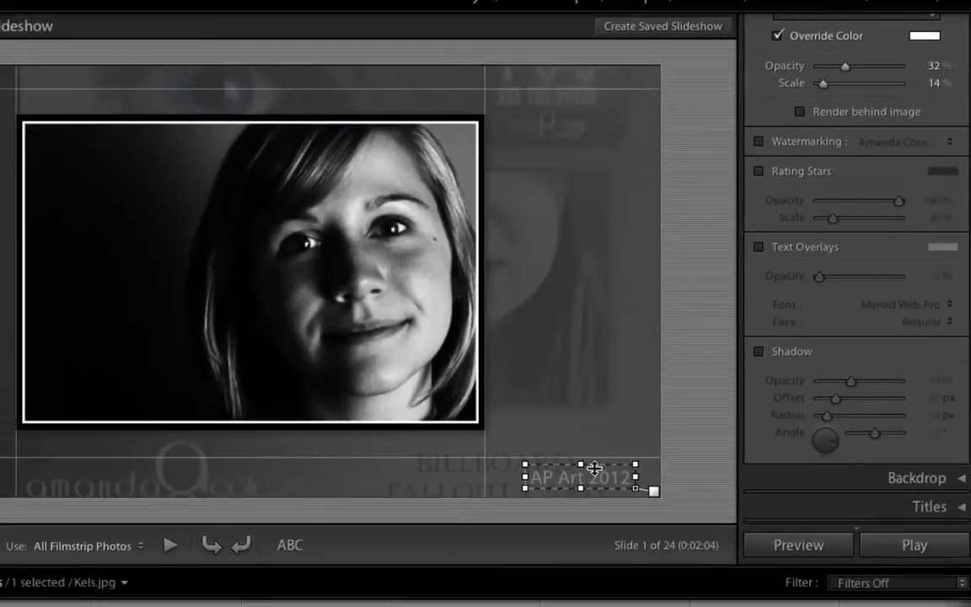
scroll(862, 200, "up", 4)
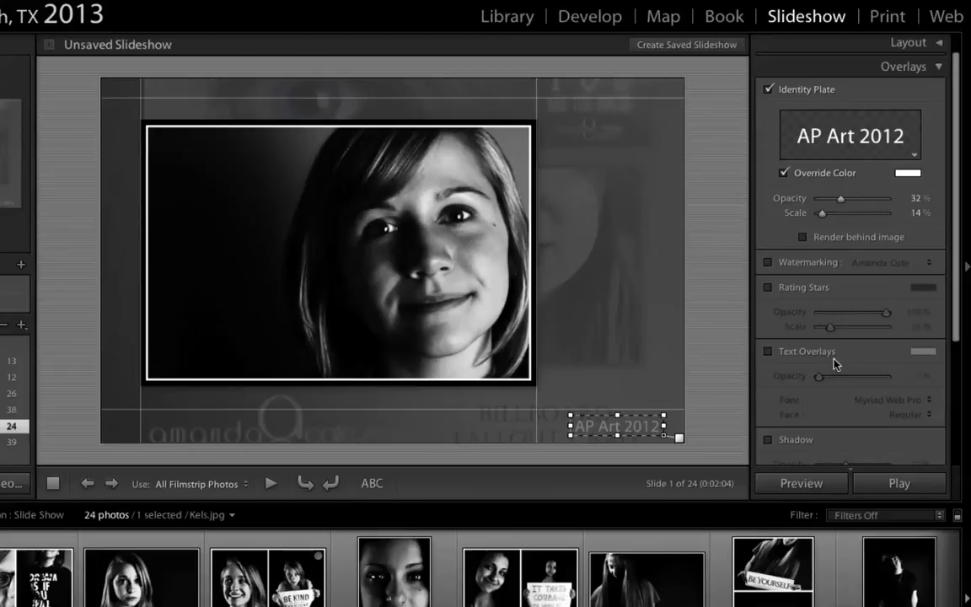
left_click(768, 352)
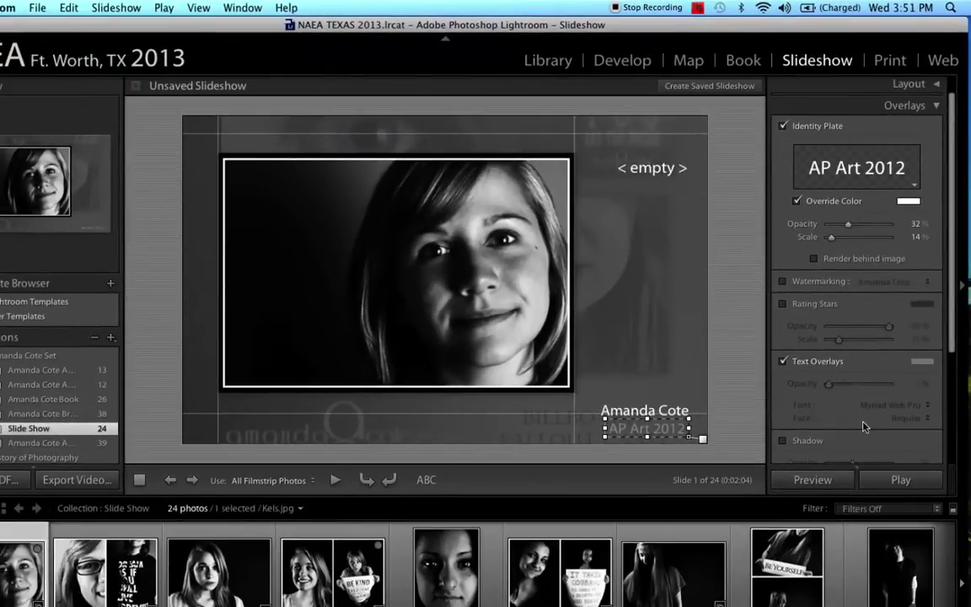
Add a custom text overlay and view its Custom Text source options
scroll(865, 427, "down", 3)
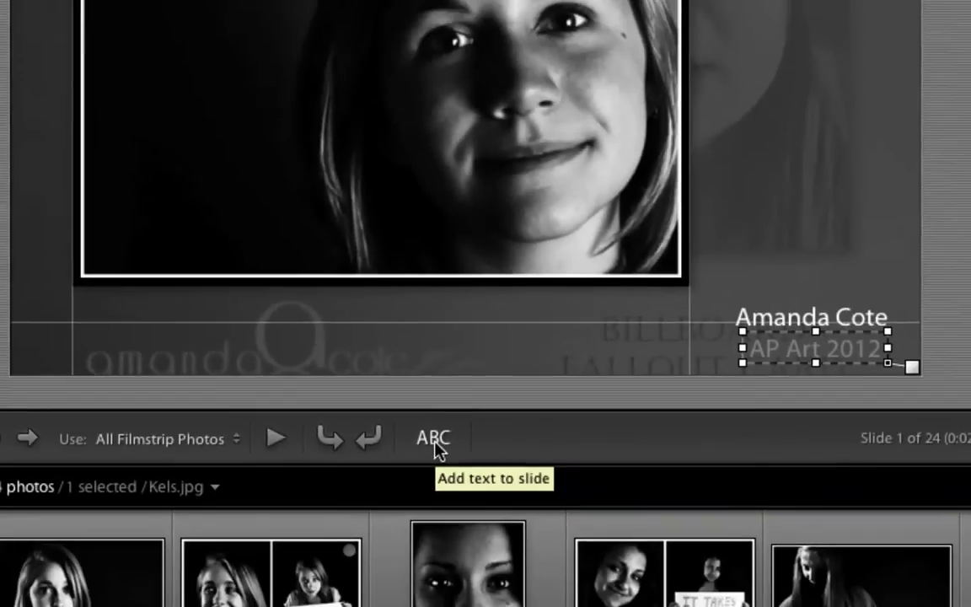
left_click(435, 440)
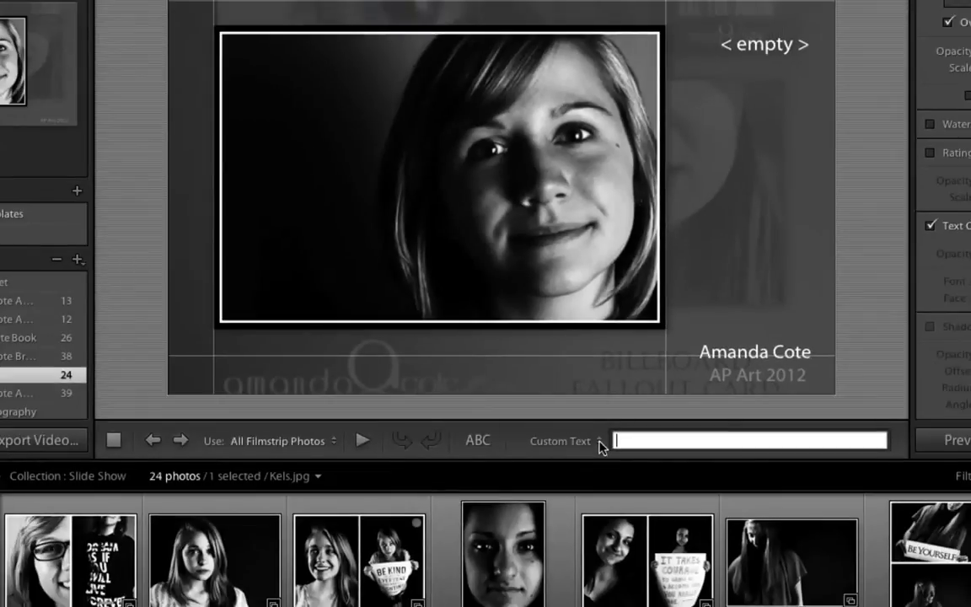
left_click(599, 442)
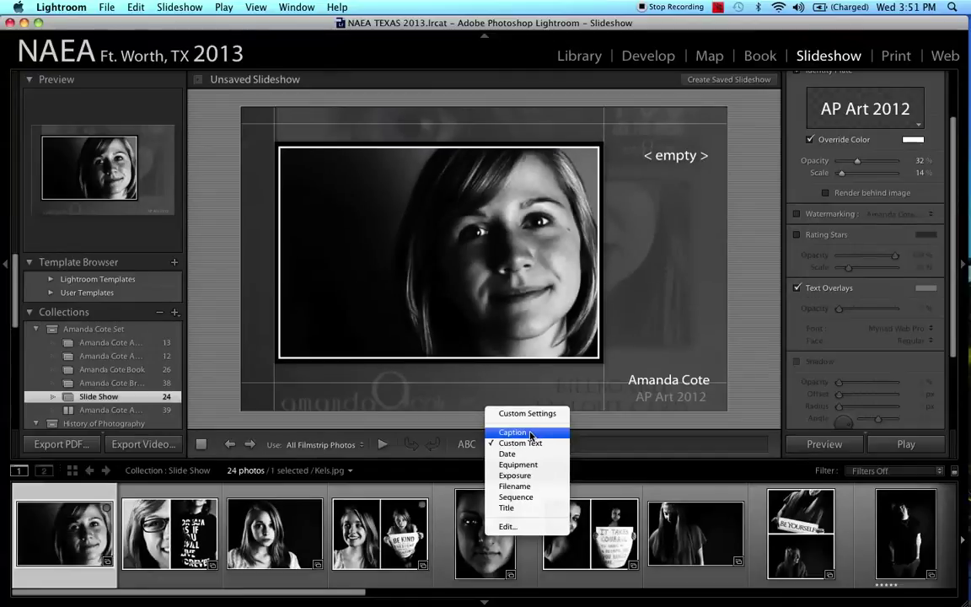
Close the text-source list unchanged, switch to Library, and scroll to Kels.jpg's Metadata fields
left_click(701, 318)
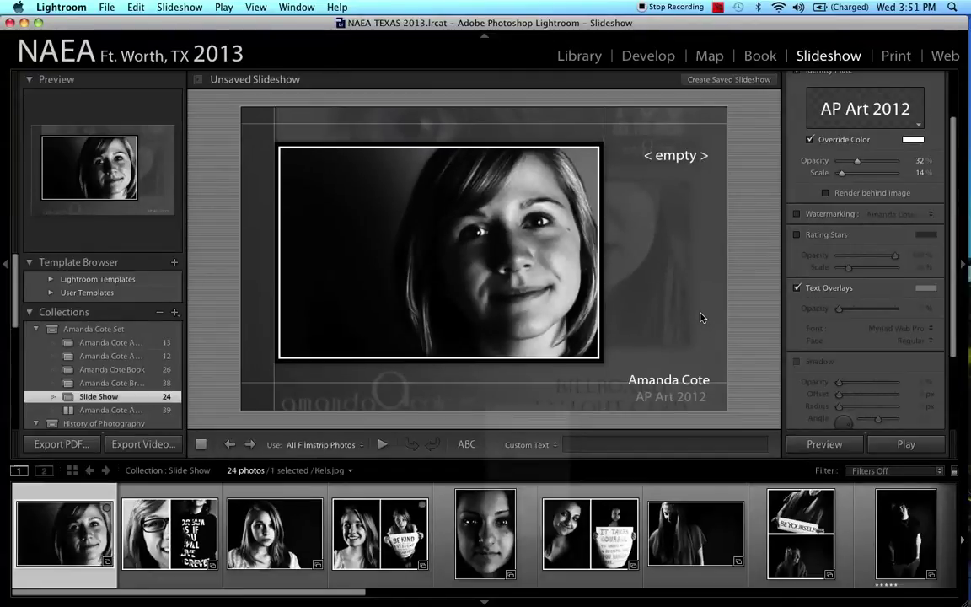
left_click(577, 58)
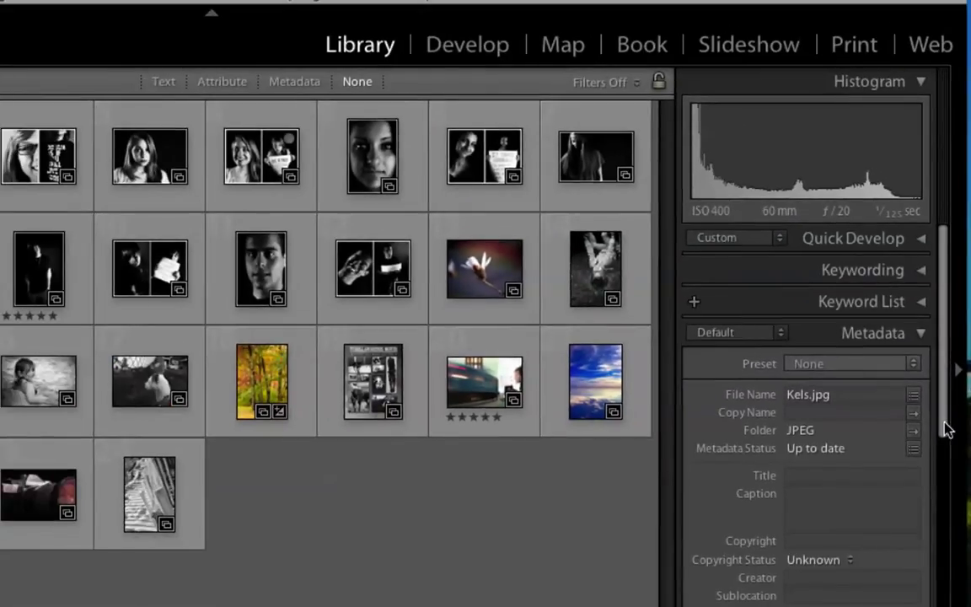
left_click_drag(945, 432, 945, 481)
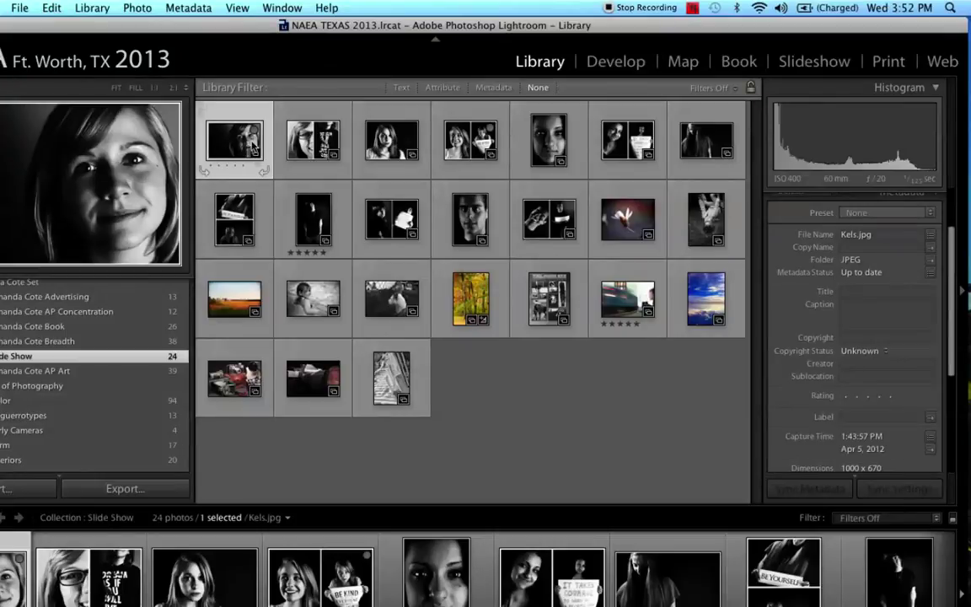
Set Kels.jpg's Title to the subject's first name and its Caption to 'Studio Lighting'
left_click(853, 293)
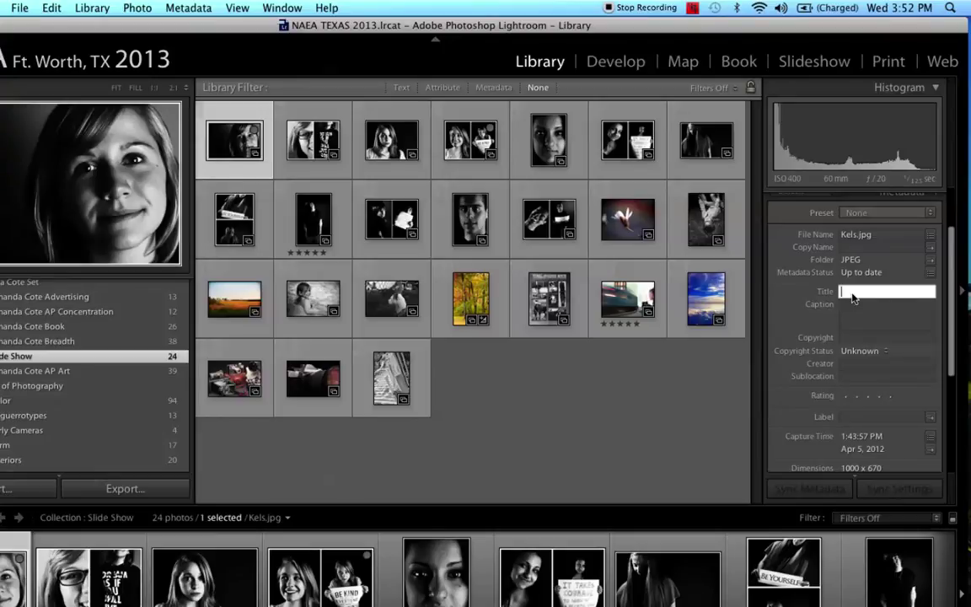
type("Kelsey")
left_click(846, 316)
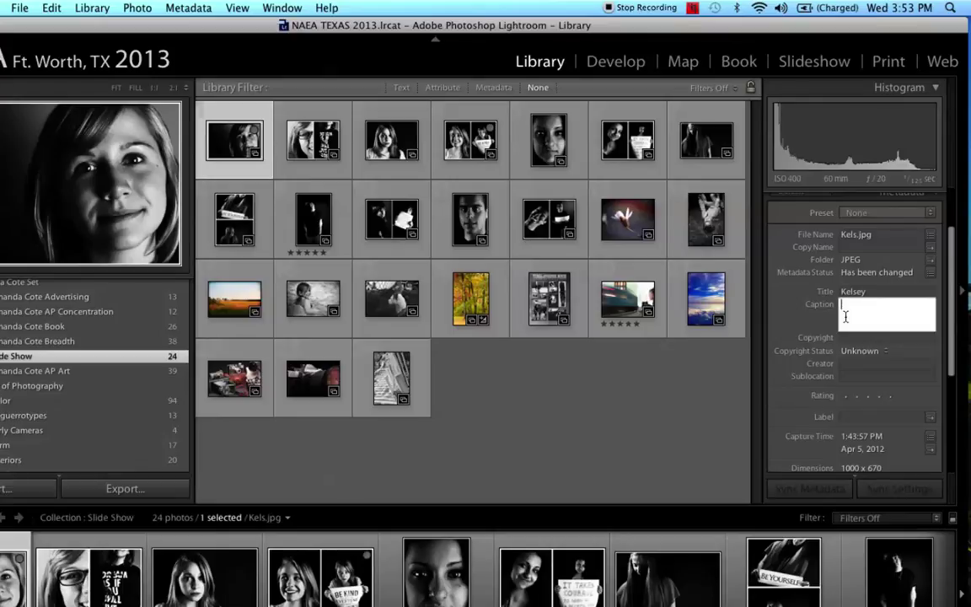
type("Studio Lighting")
left_click(828, 325)
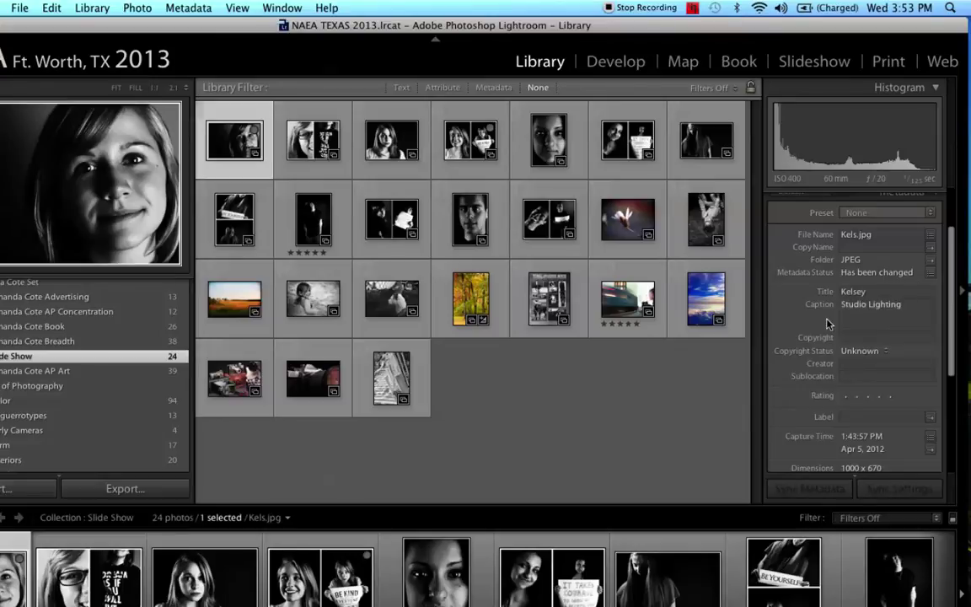
Return to the Slideshow module and open the text-source list for the overlay
left_click(822, 69)
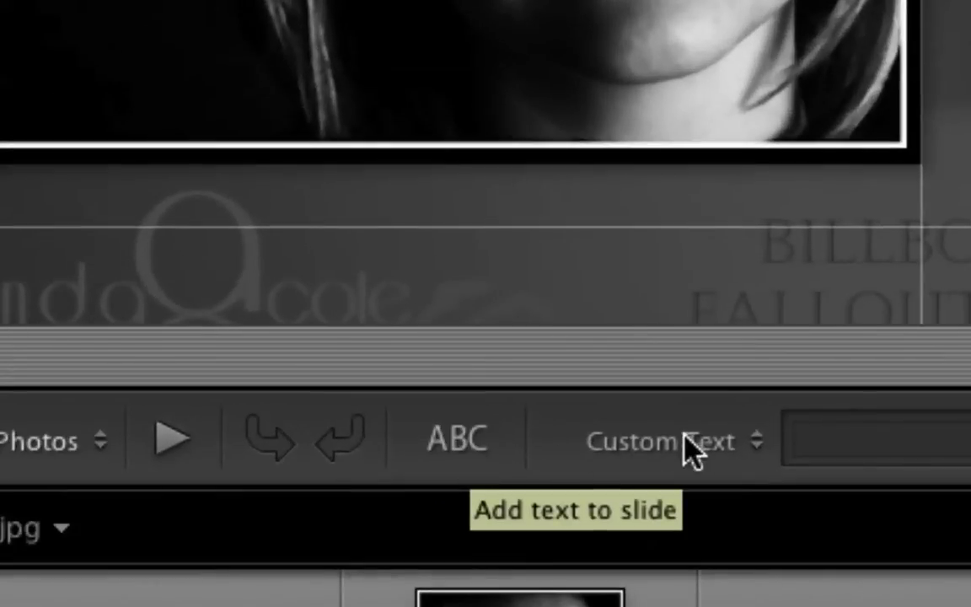
left_click(705, 440)
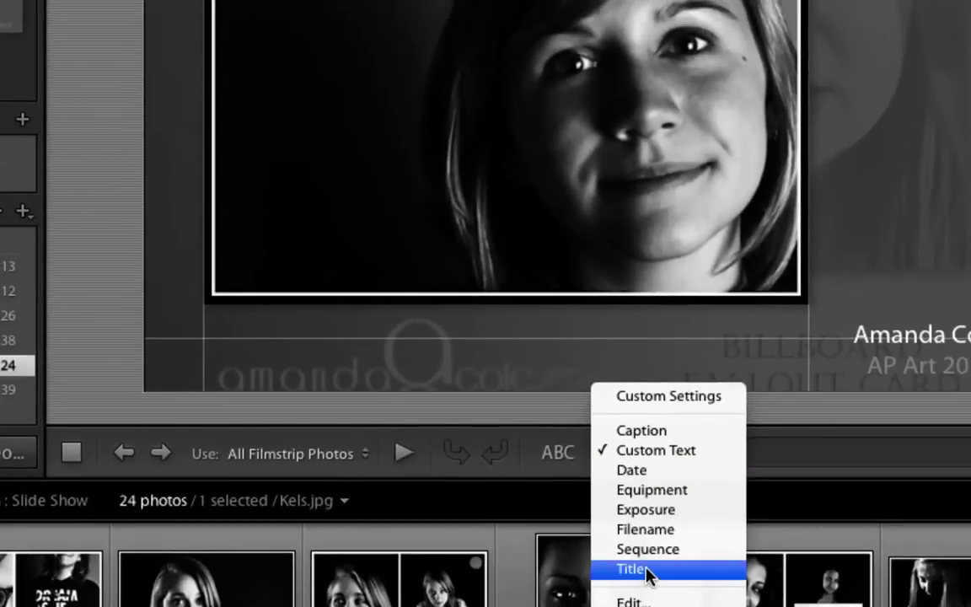
Set the overlay to show the photo's Title and drag it to the photo's lower-left corner
left_click(648, 570)
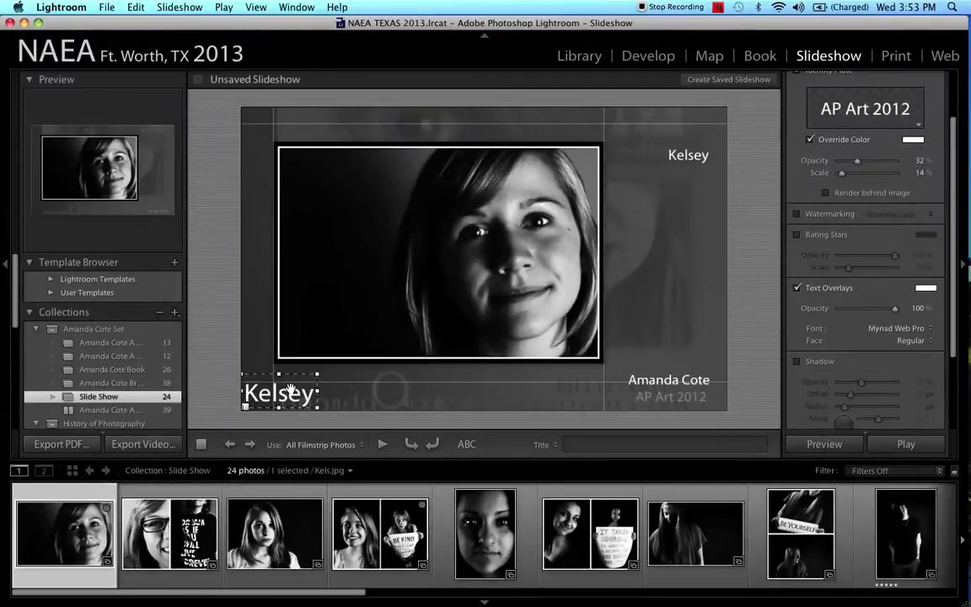
left_click_drag(290, 389, 671, 252)
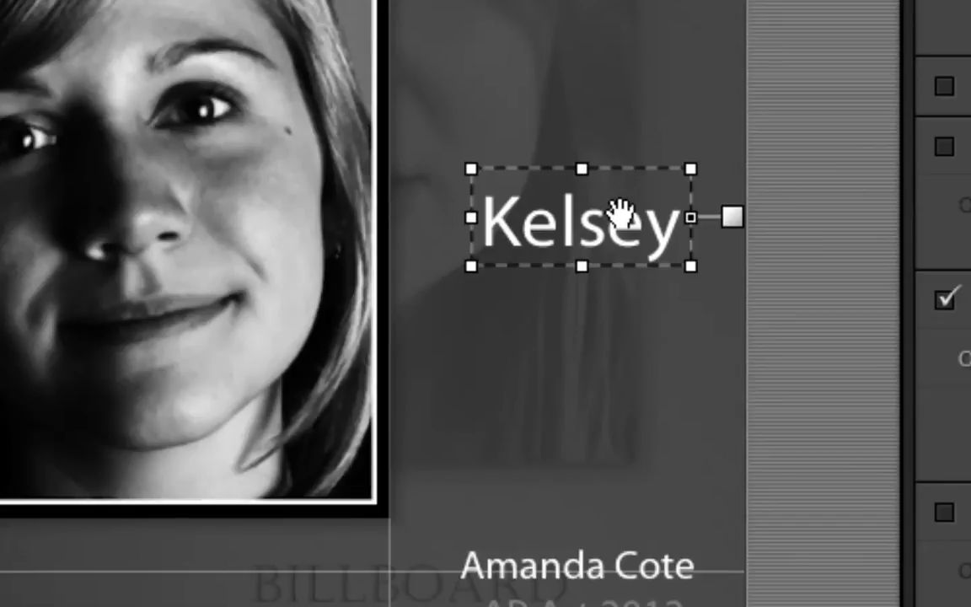
left_click_drag(623, 215, 253, 414)
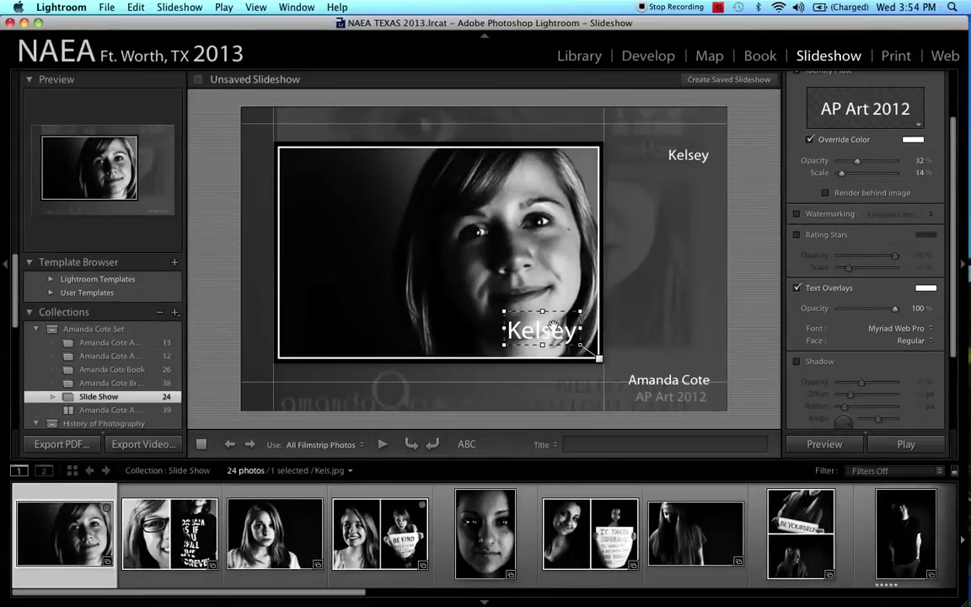
left_click_drag(550, 326, 329, 337)
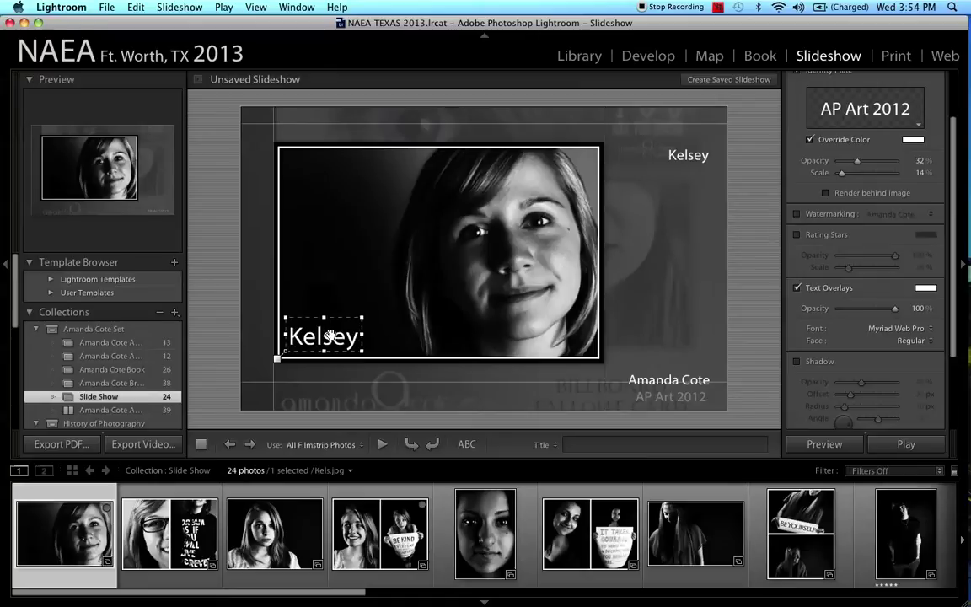
Delete the duplicate first-name title overlay from the slide's top-right margin
left_click(688, 153)
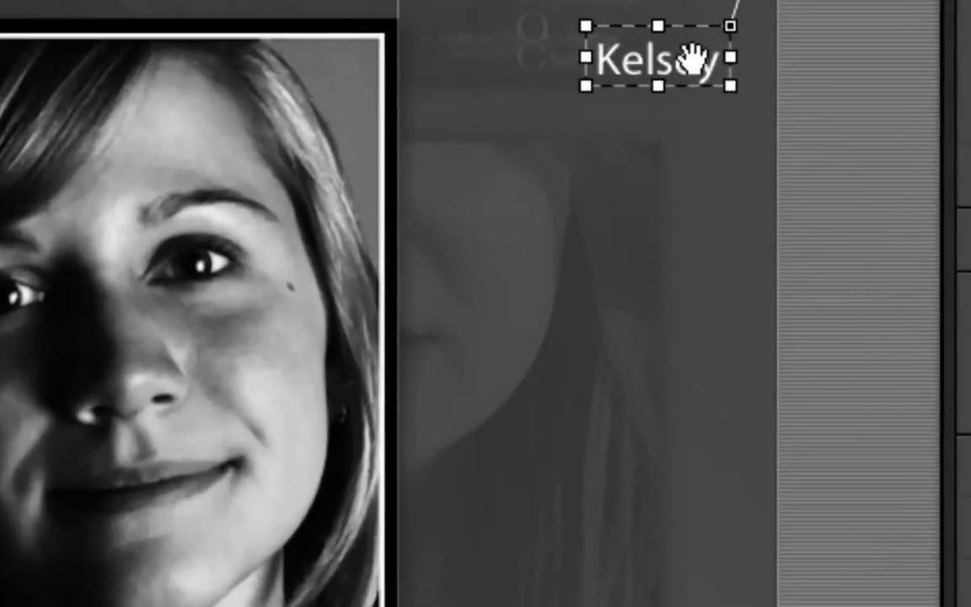
key("Delete")
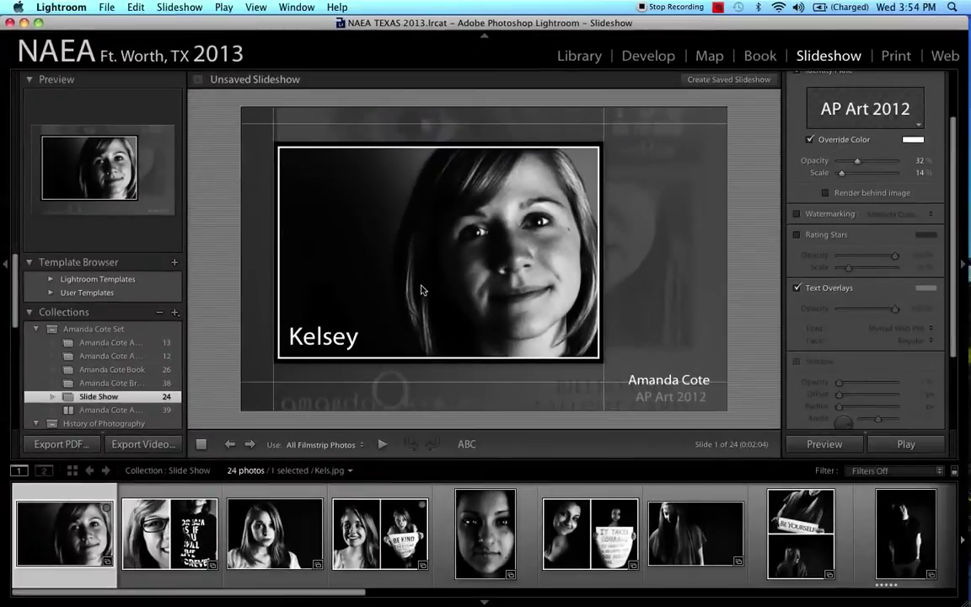
Drag the first-name title from the photo's lower left into the slide's top-right margin
left_click(332, 338)
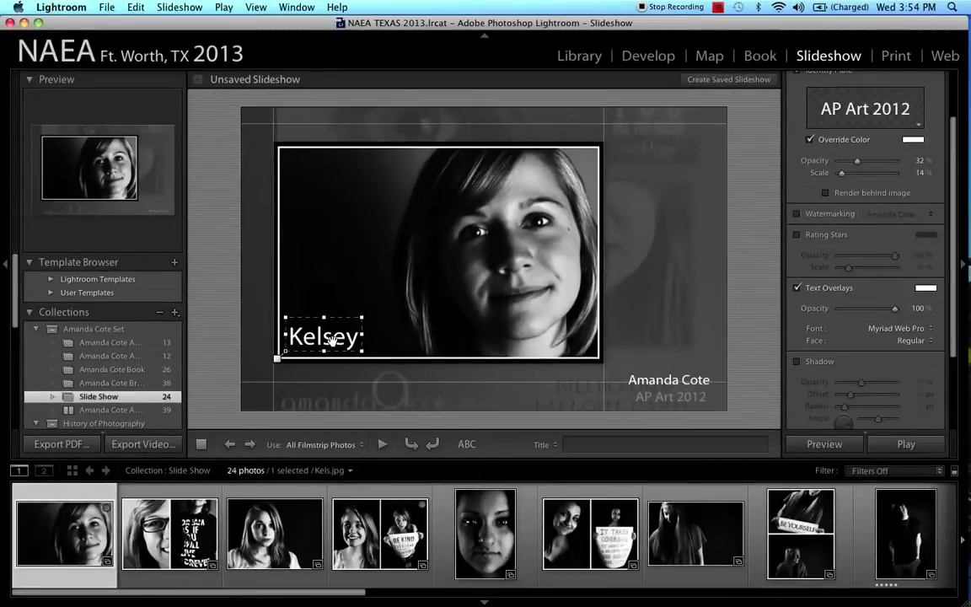
left_click_drag(332, 337, 683, 150)
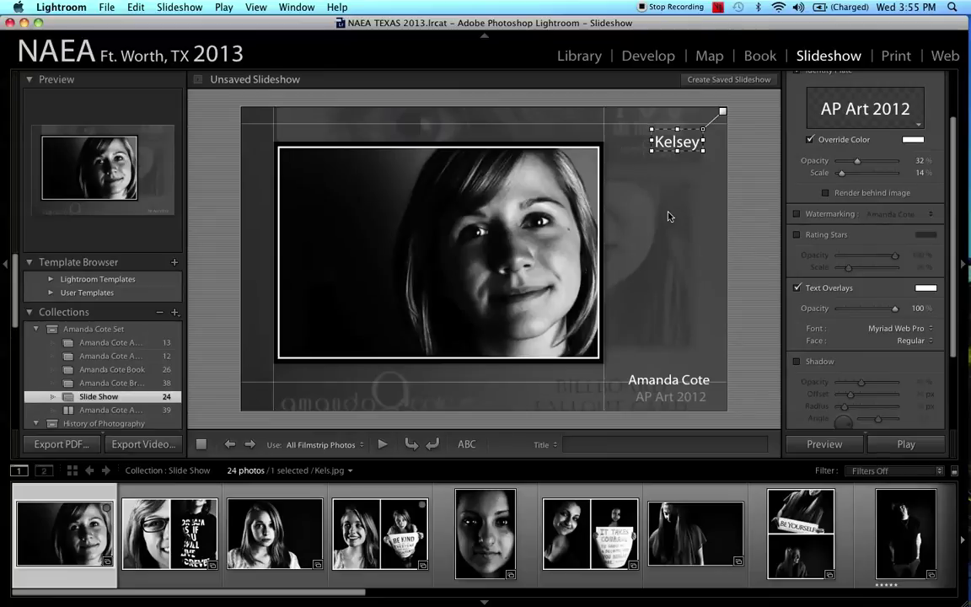
Deselect the title and add a new text overlay that shows the photo's Caption
left_click(658, 239)
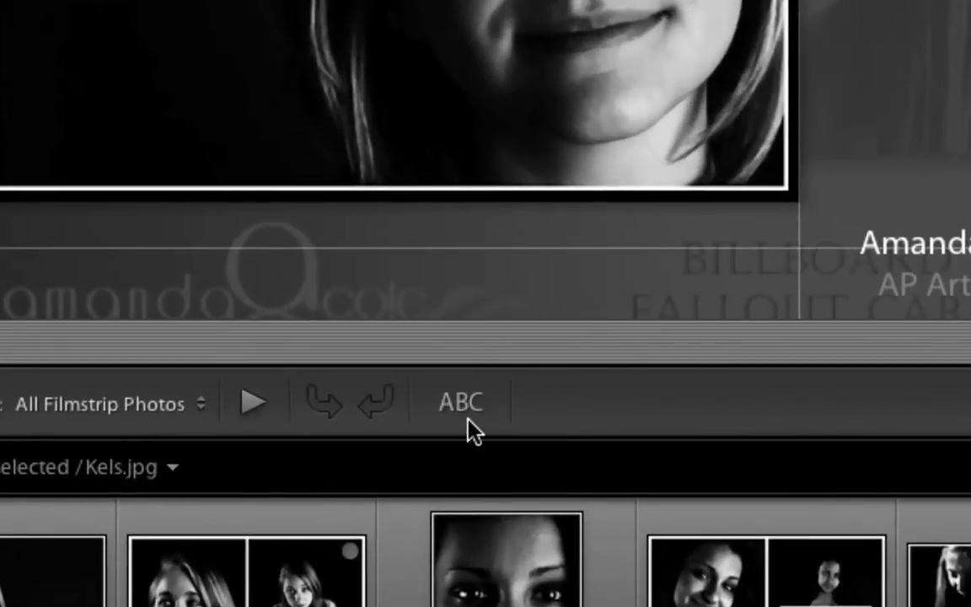
left_click(472, 413)
left_click(670, 405)
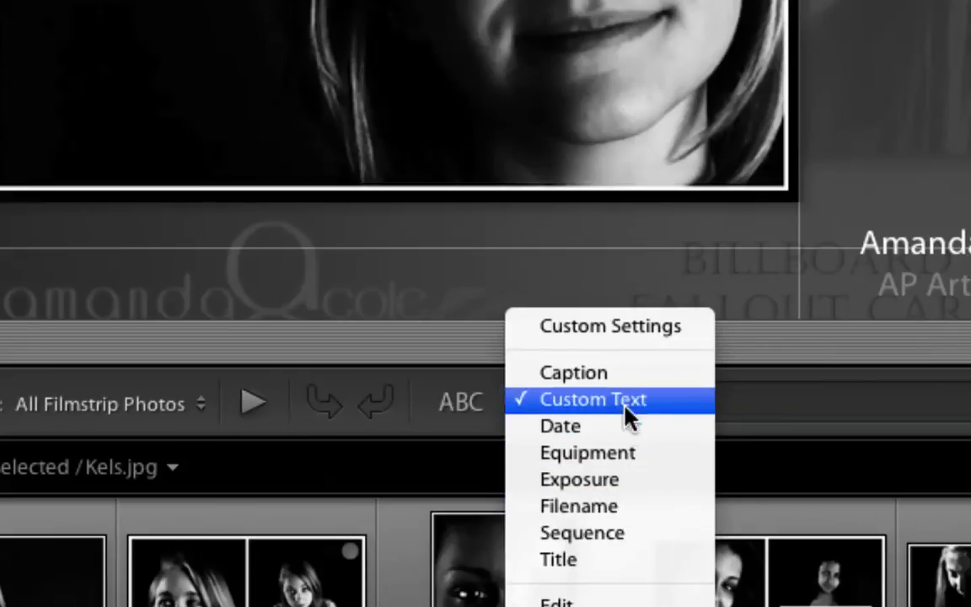
left_click(627, 376)
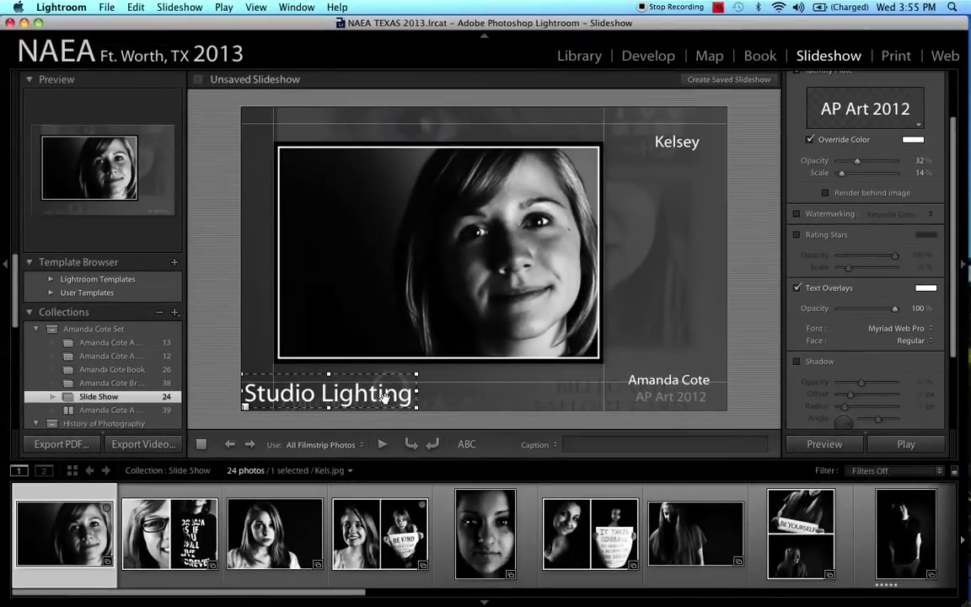
Place the Studio Lighting caption bottom-left, raise the photo's bottom guide slightly, and shrink the caption
mouse_move(383, 397)
left_mouse_down()
mouse_move(523, 357)
mouse_move(609, 301)
mouse_move(646, 256)
mouse_move(621, 366)
mouse_move(571, 388)
mouse_move(377, 395)
left_mouse_up()
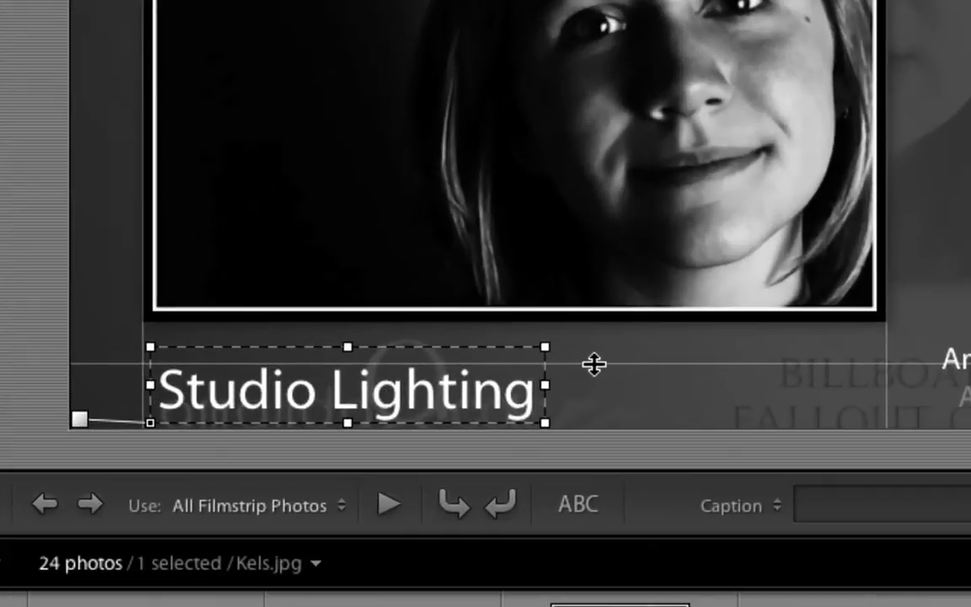
left_click_drag(593, 362, 594, 347)
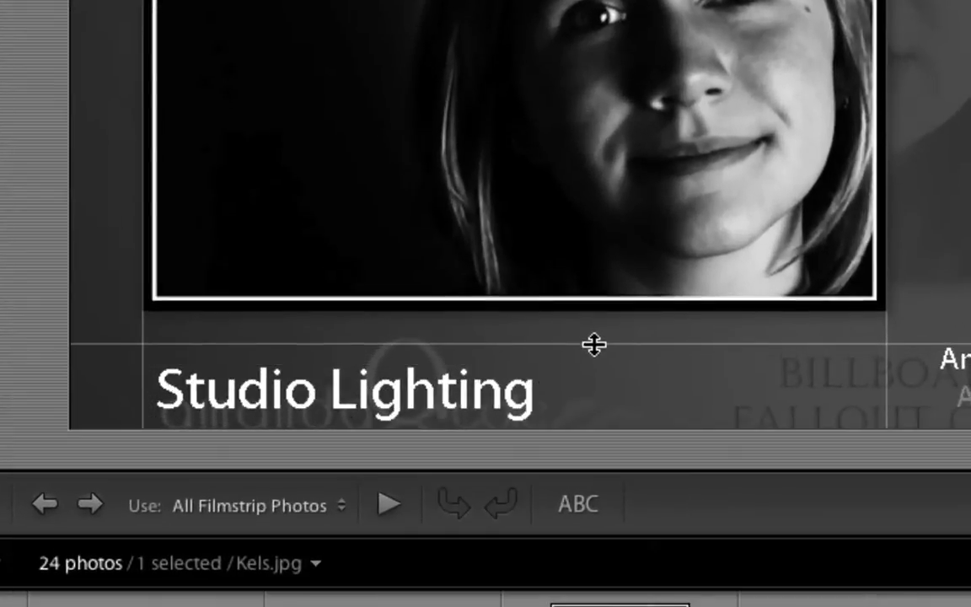
left_click(482, 384)
left_click_drag(451, 390, 466, 384)
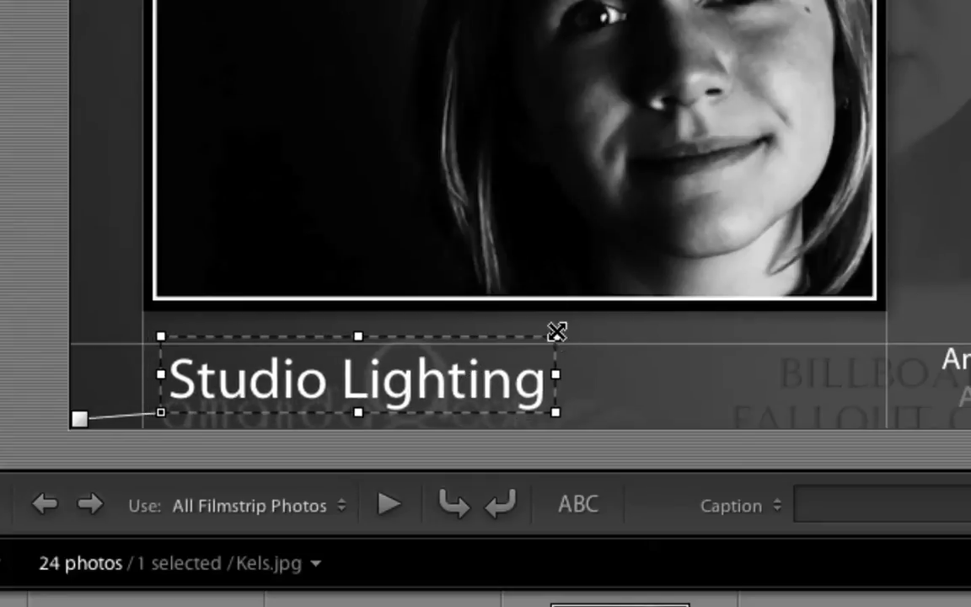
left_click_drag(557, 334, 532, 349)
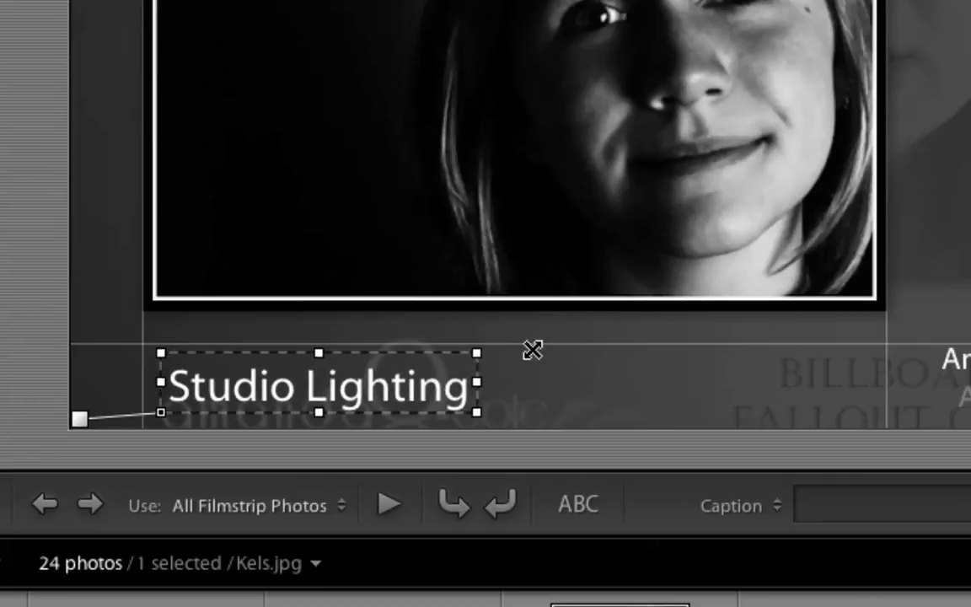
left_click(536, 380)
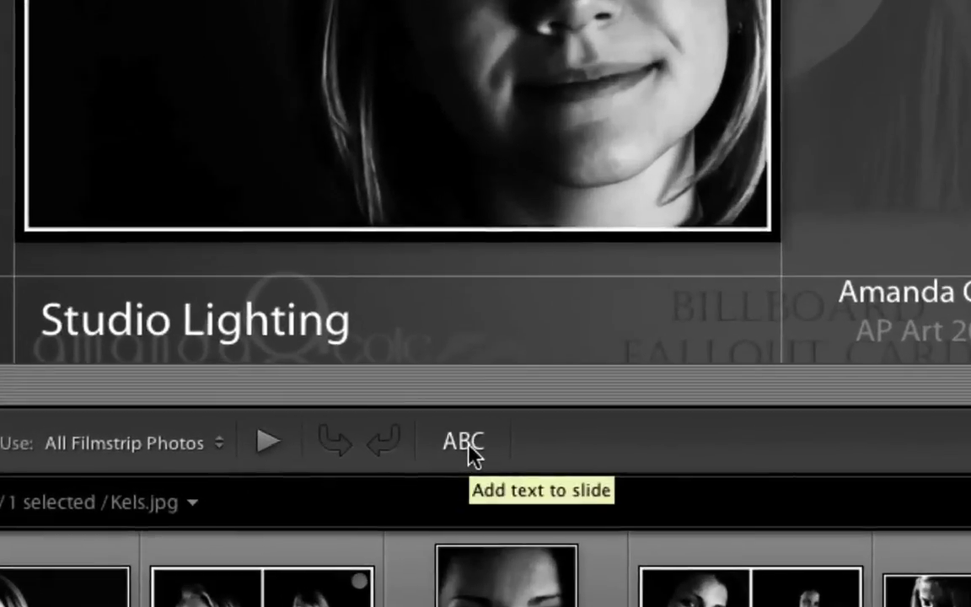
left_click(472, 453)
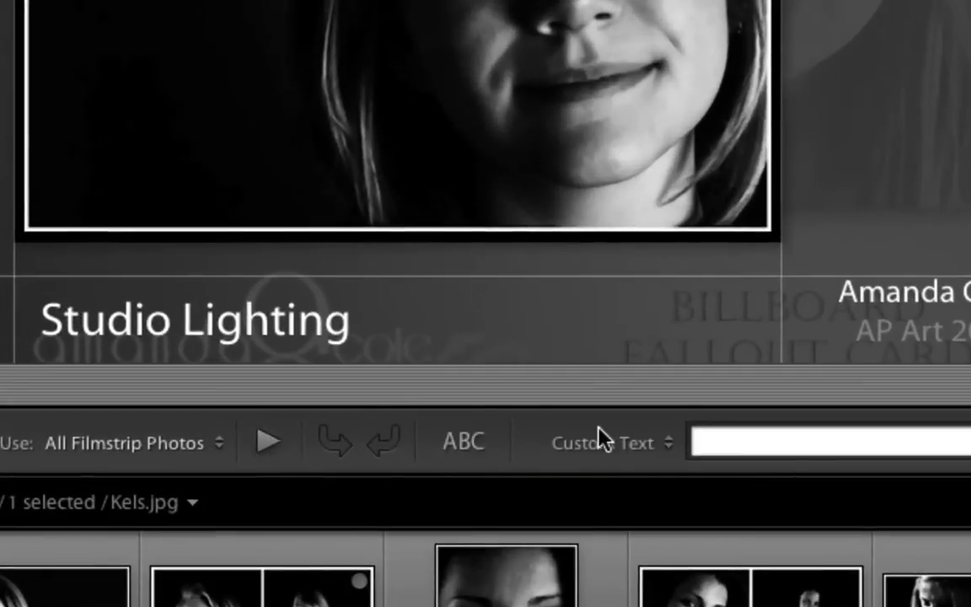
left_click(645, 451)
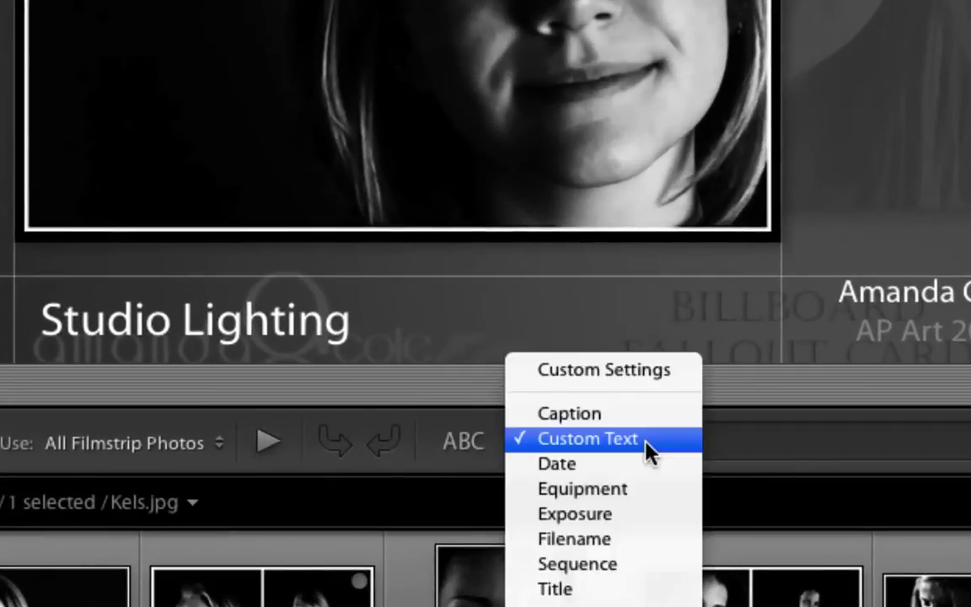
left_click(613, 514)
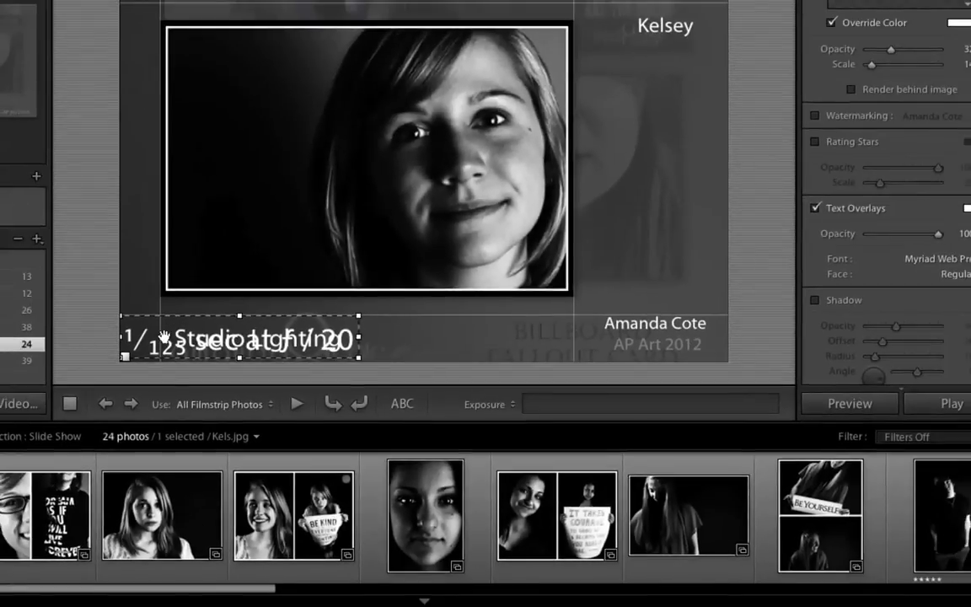
left_click_drag(180, 321, 399, 333)
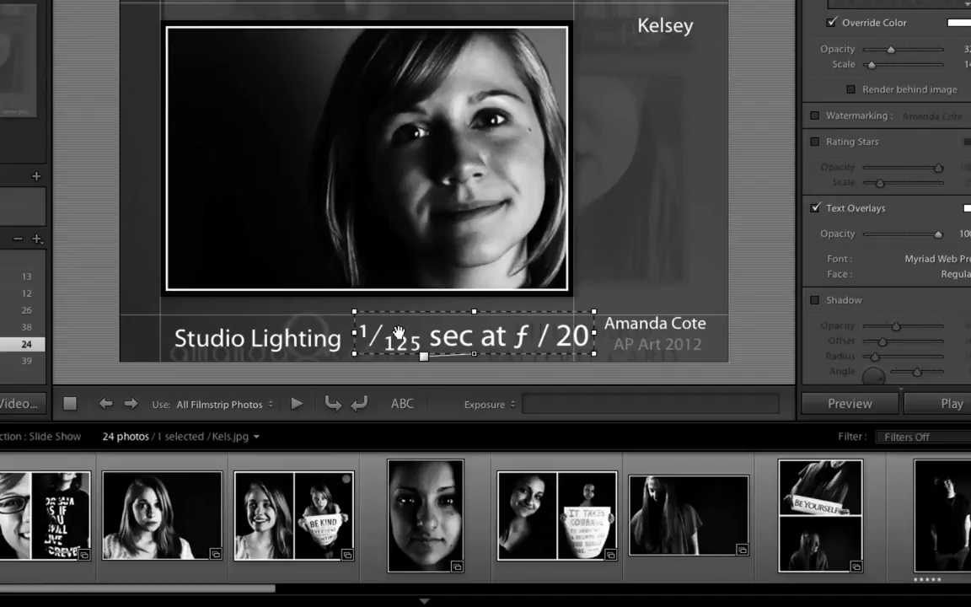
key("Delete")
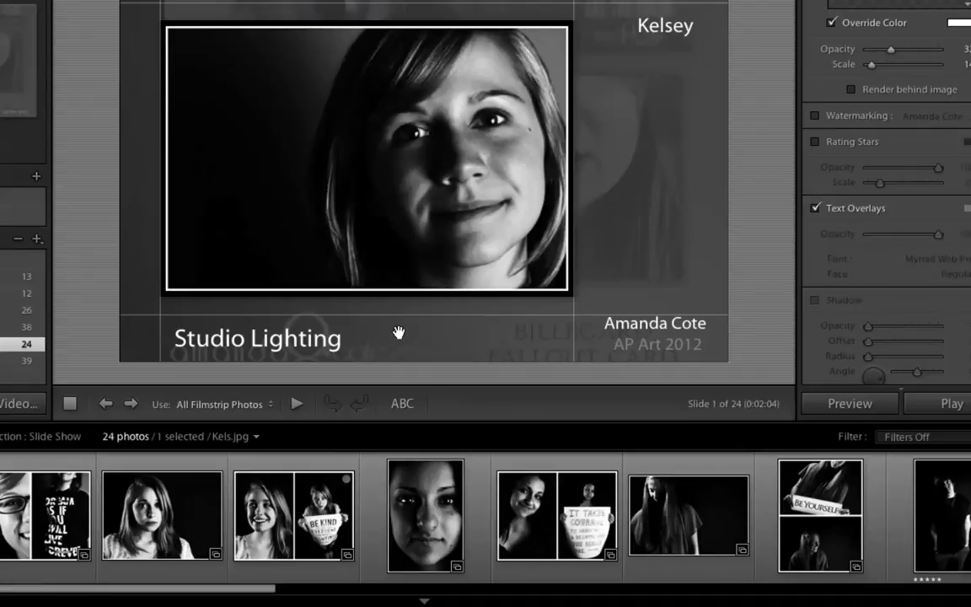